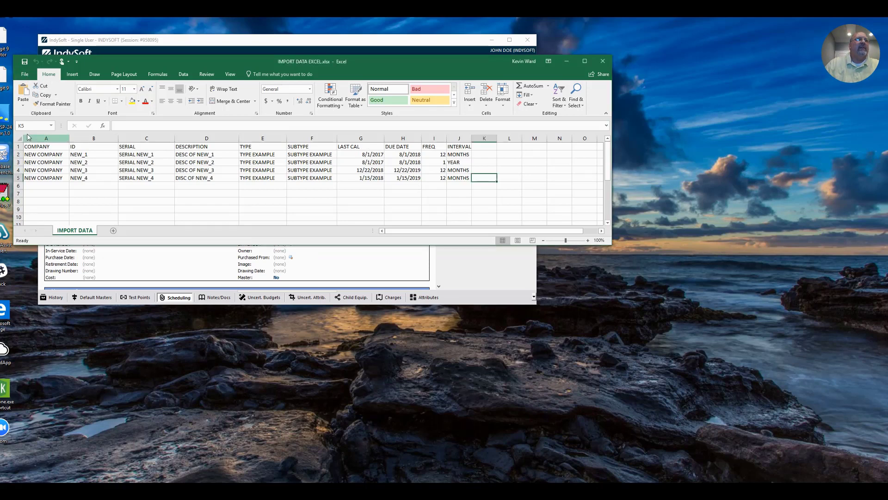
Save the sheet as CSV (Comma delimited) named IMPORT DATA, replacing the existing file.
{"action": "left_click", "coordinate": [27, 75]}
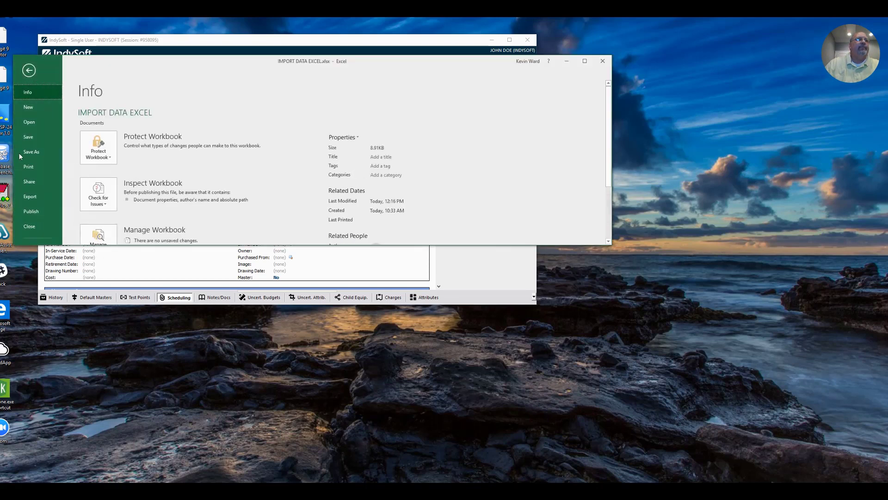
{"action": "left_click", "coordinate": [31, 151]}
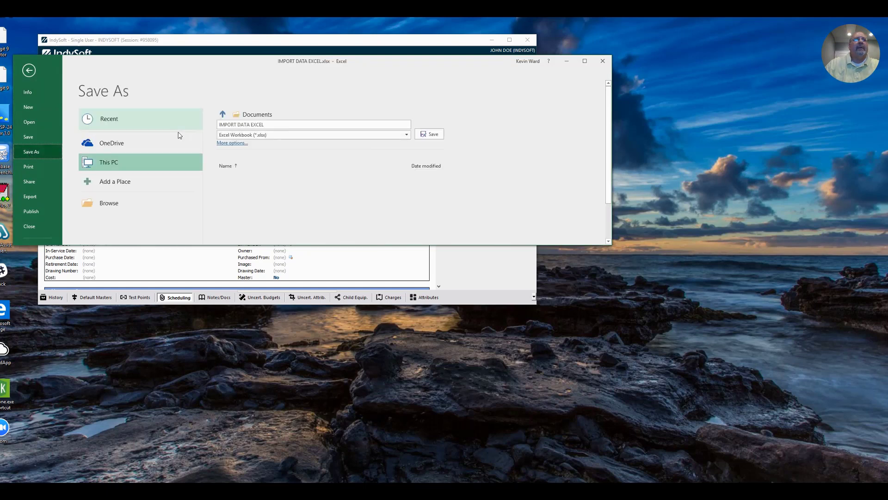
{"action": "left_click", "coordinate": [407, 135]}
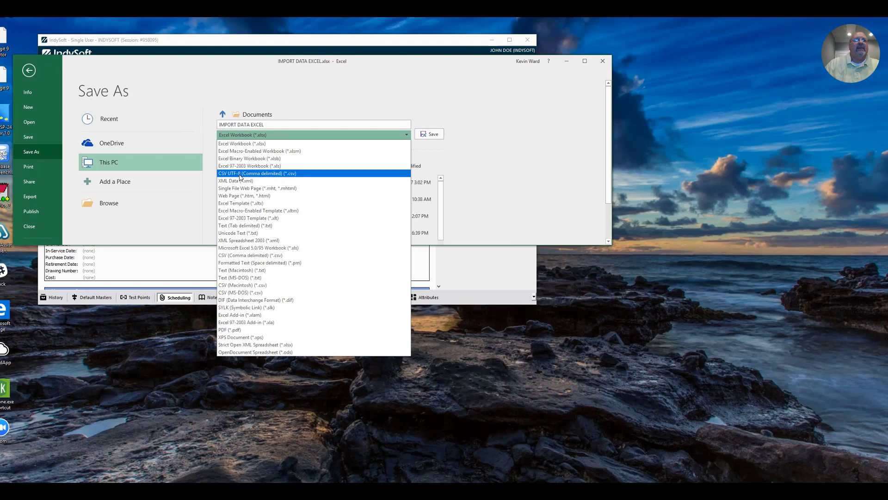
{"action": "left_click", "coordinate": [258, 257]}
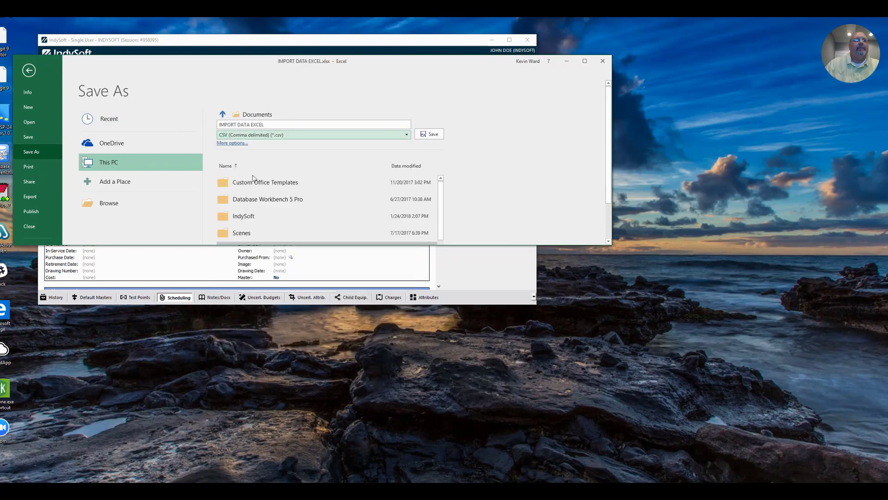
{"action": "left_click", "coordinate": [264, 125]}
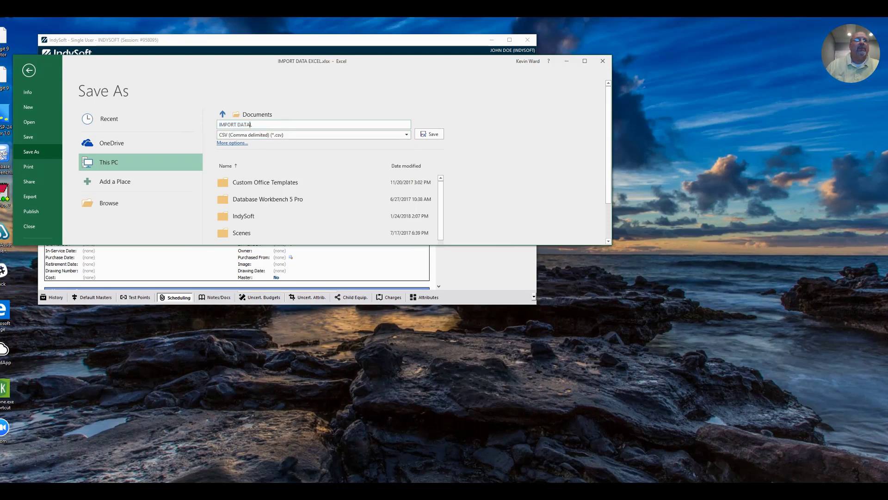
{"action": "left_click", "coordinate": [430, 136]}
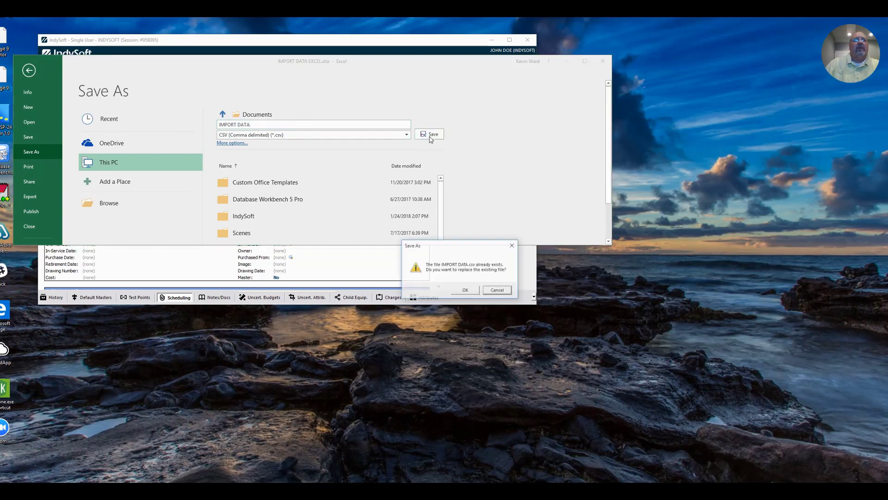
{"action": "left_click", "coordinate": [472, 293]}
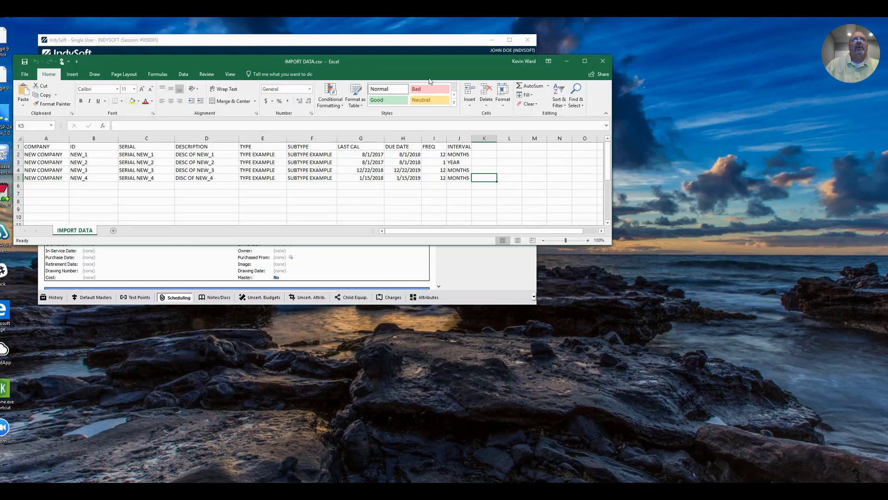
Close the CSV and reopen IMPORT DATA EXCEL.xlsx from the Documents folder in File Explorer.
{"action": "left_click", "coordinate": [603, 60]}
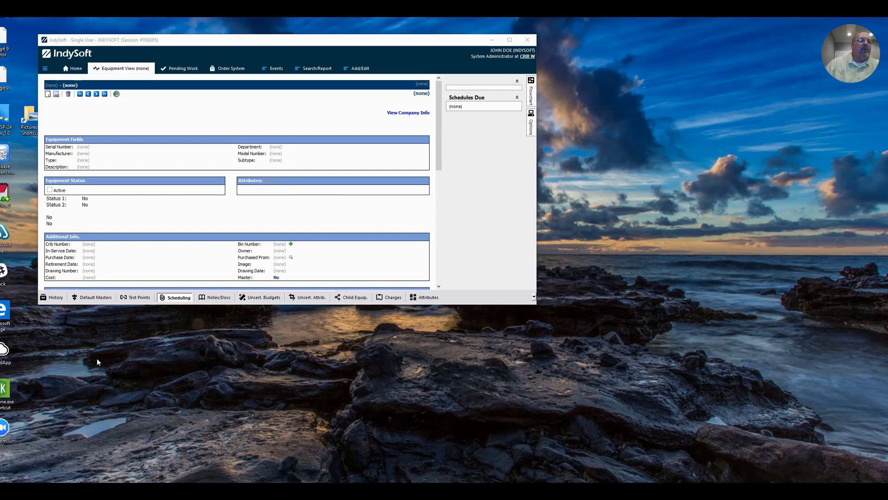
{"action": "key", "text": "super+e"}
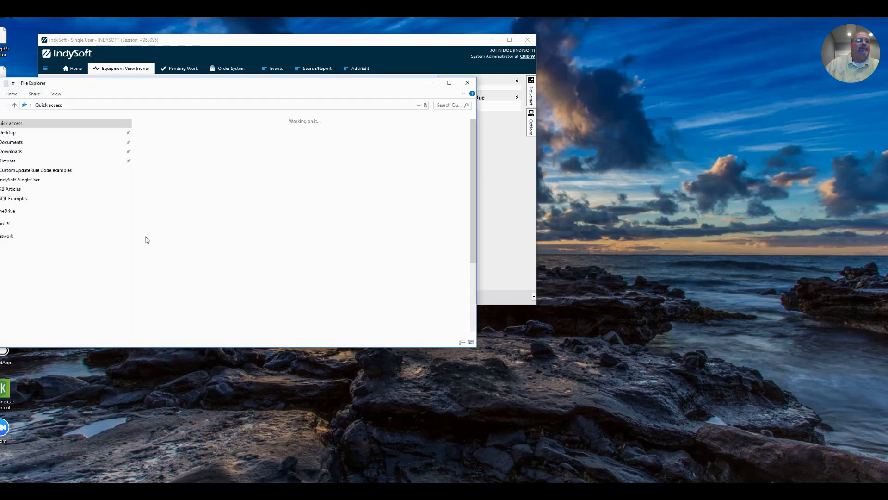
{"action": "left_click", "coordinate": [19, 142]}
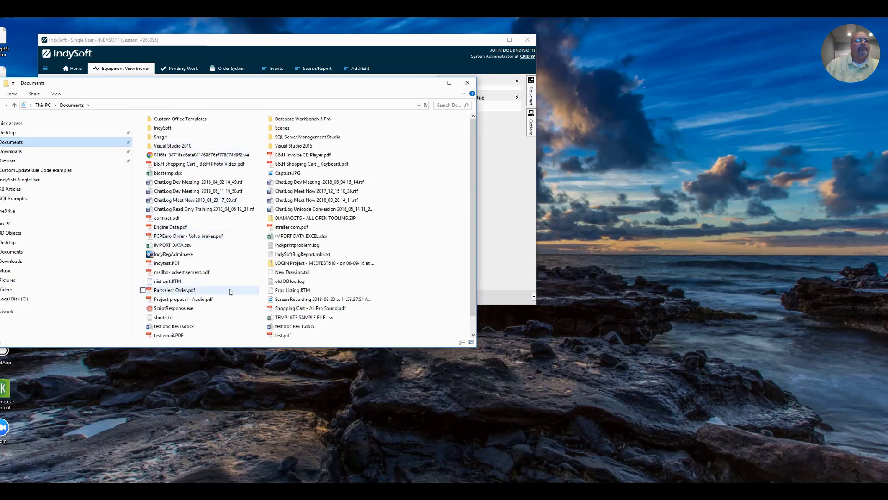
{"action": "left_click", "coordinate": [231, 291]}
{"action": "scroll", "coordinate": [233, 291], "scroll_direction": "down", "scroll_amount": 1}
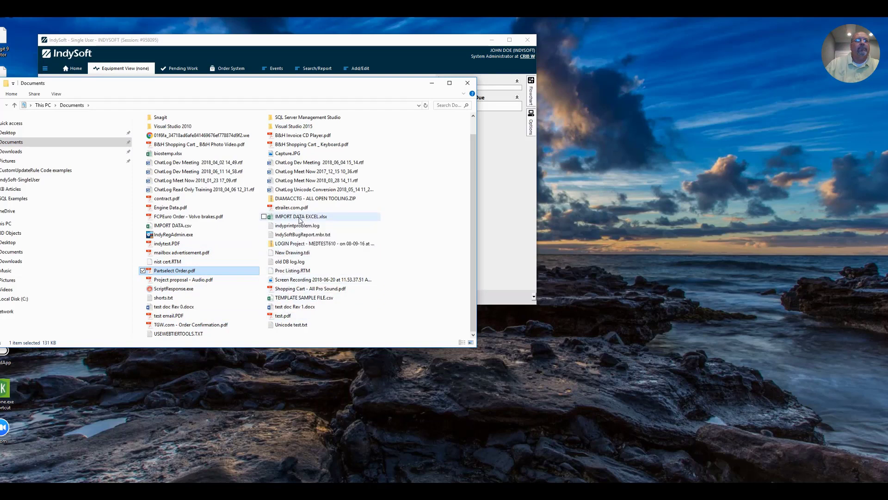
{"action": "left_click", "coordinate": [467, 82]}
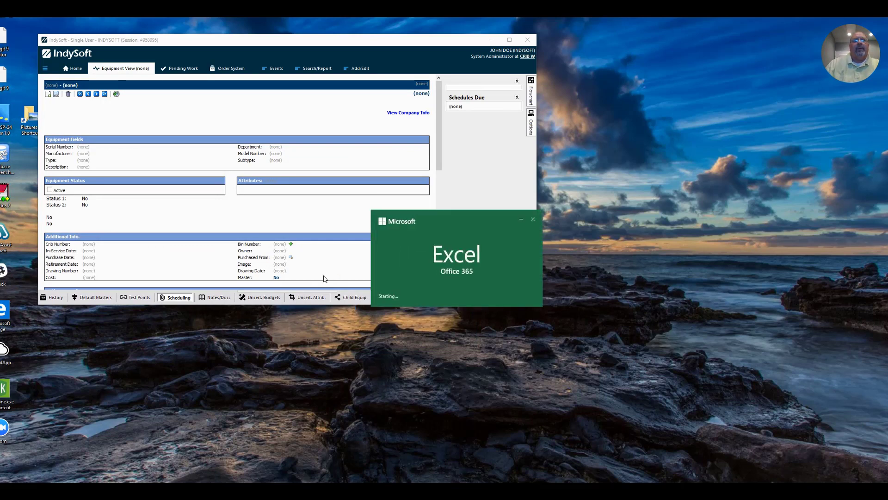
{"action": "left_click", "coordinate": [591, 67]}
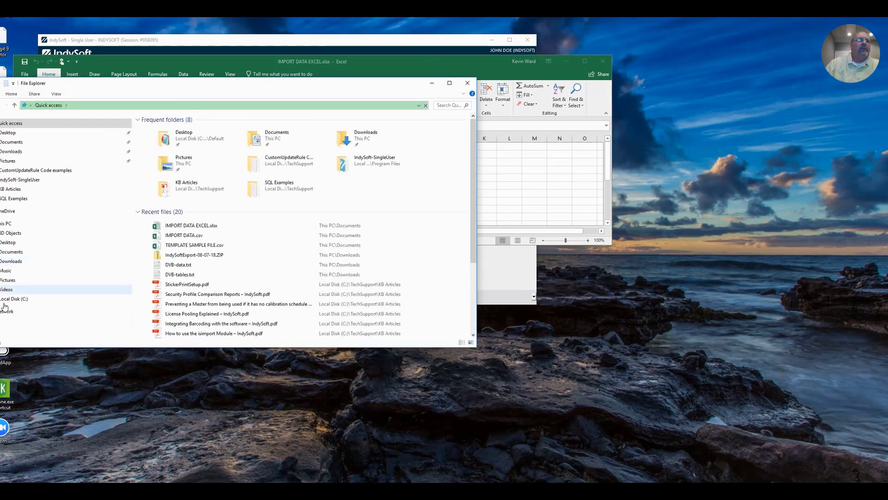
Browse to C:\Program Files\IndySoft-SingleUser and launch isimport.exe.
{"action": "left_click", "coordinate": [11, 298]}
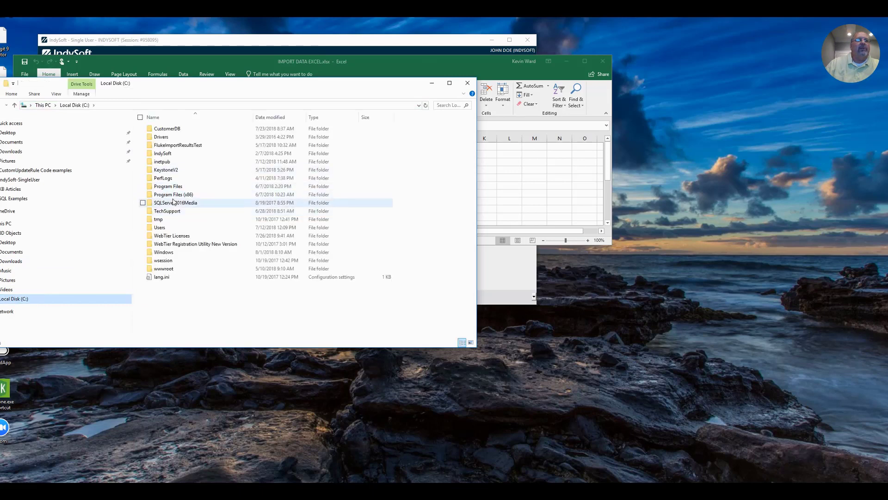
{"action": "left_click", "coordinate": [177, 186]}
{"action": "key", "text": "Return"}
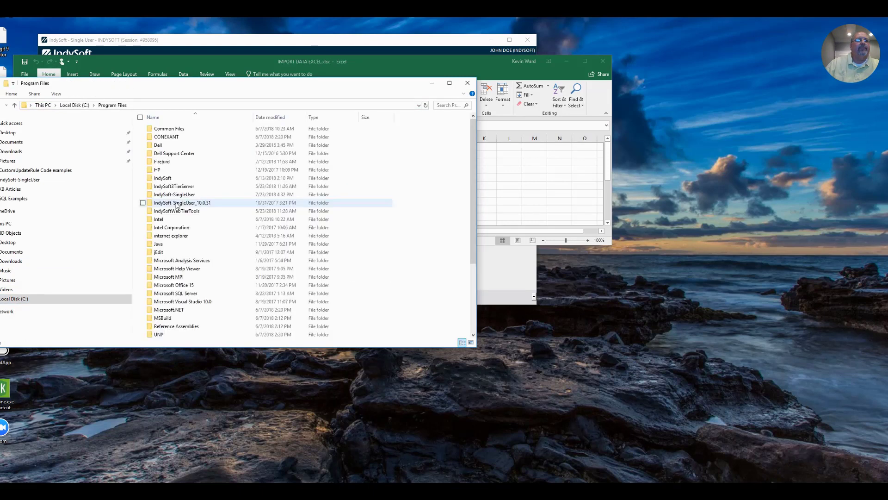
{"action": "double_click", "coordinate": [180, 196]}
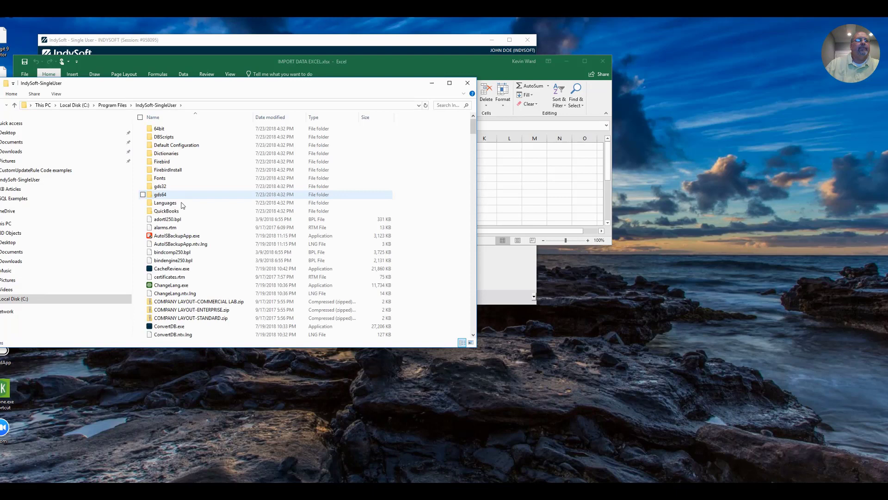
{"action": "scroll", "coordinate": [181, 278], "scroll_direction": "down", "scroll_amount": 15}
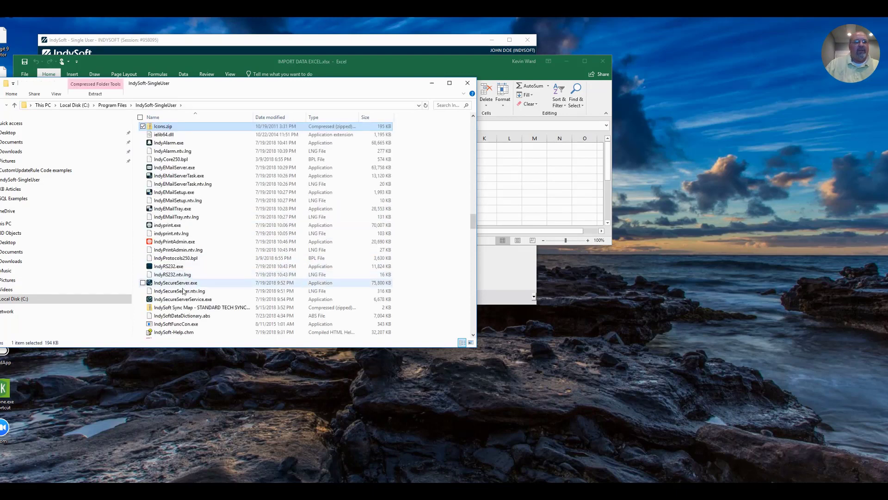
{"action": "scroll", "coordinate": [184, 306], "scroll_direction": "down", "scroll_amount": 12}
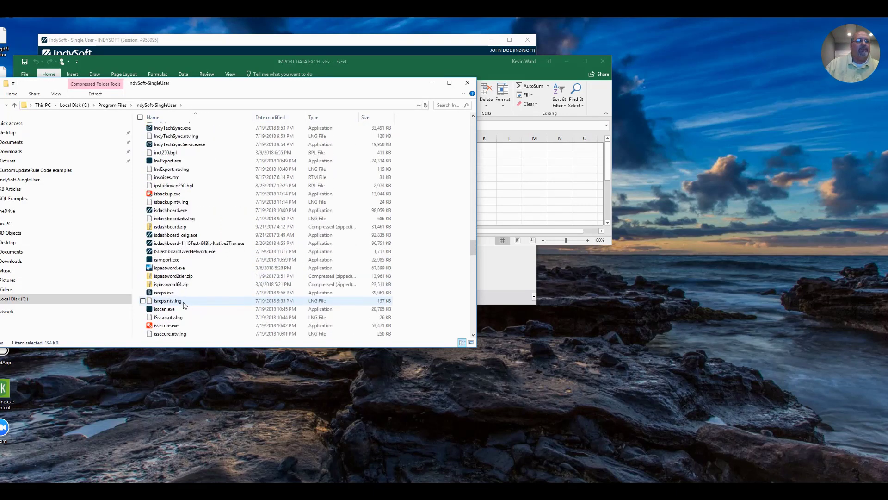
{"action": "double_click", "coordinate": [170, 261]}
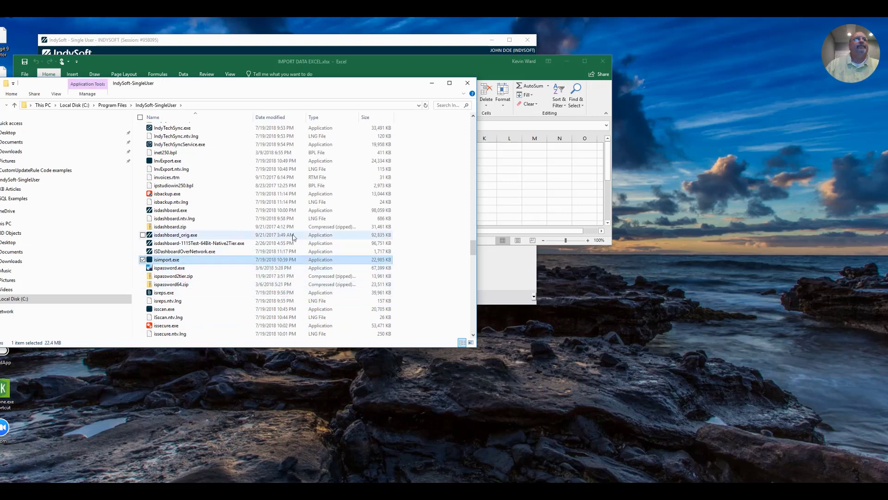
Close the program folder and log in with the default user name and its password.
{"action": "left_click", "coordinate": [468, 84]}
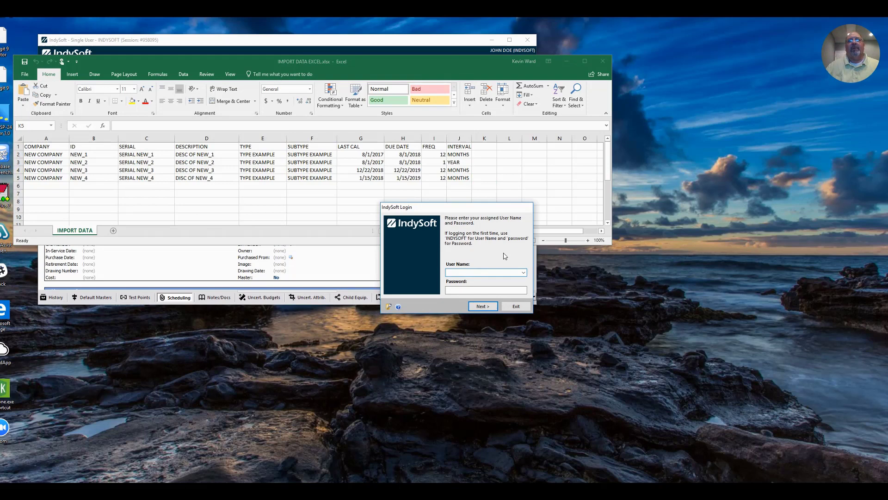
{"action": "type", "text": "INDYSOFT"}
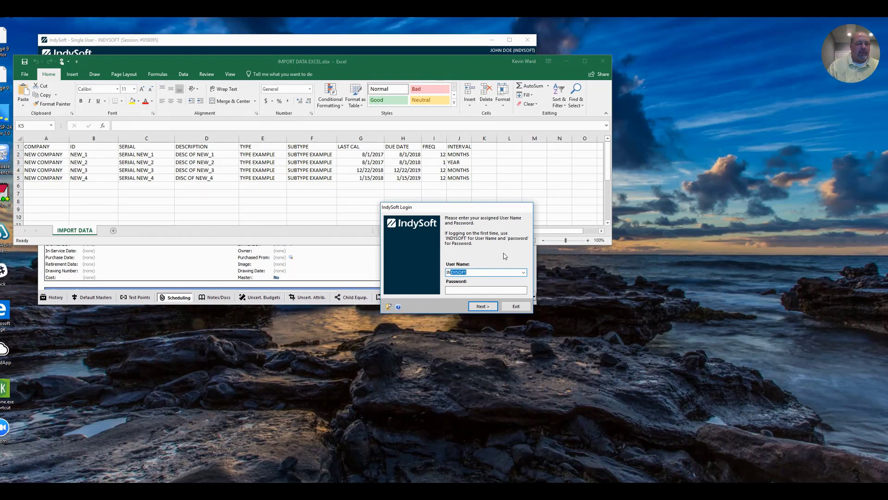
{"action": "key", "text": "Tab"}
{"action": "type", "text": "password"}
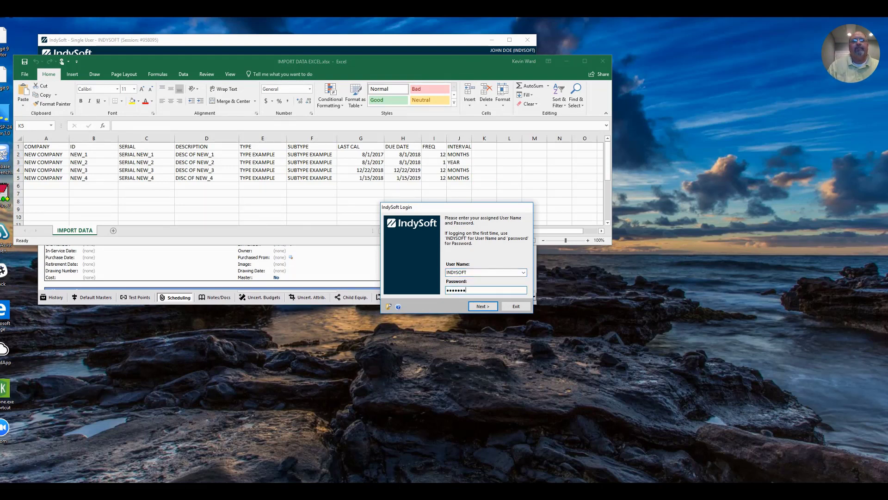
{"action": "key", "text": "Return"}
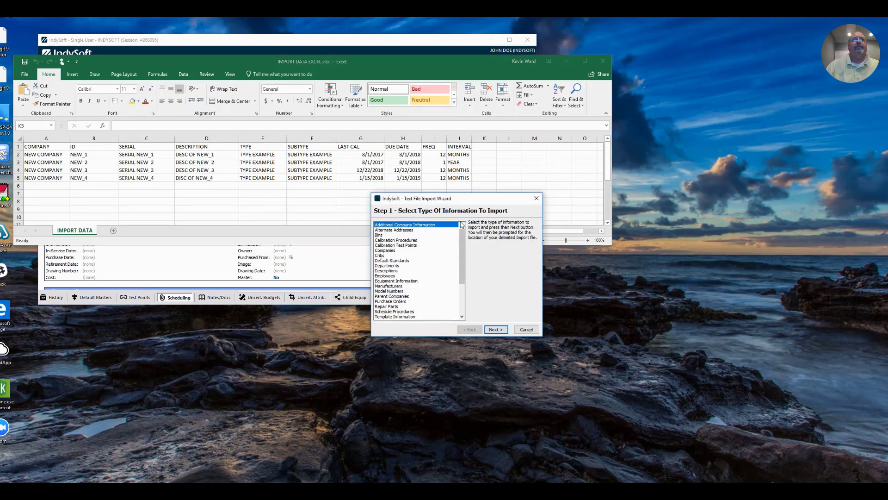
Choose Equipment Information as the type of data to import.
{"action": "left_click_drag", "start_coordinate": [466, 201], "coordinate": [429, 201]}
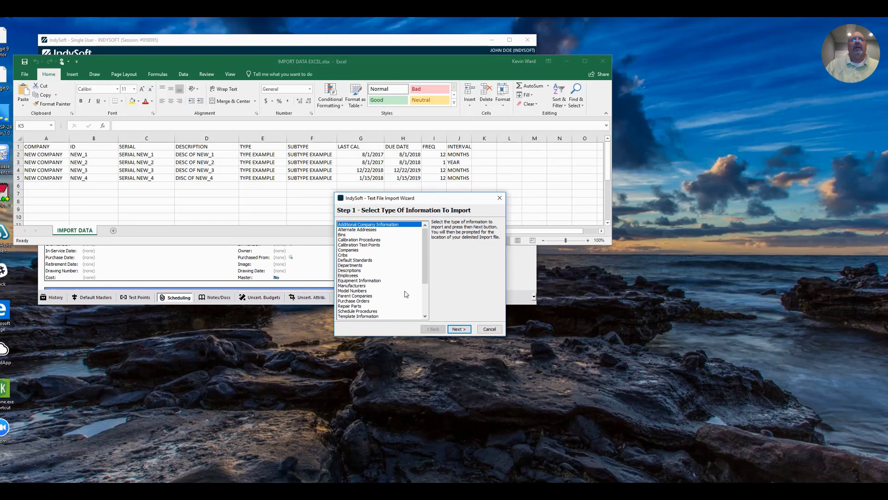
{"action": "left_click_drag", "start_coordinate": [424, 249], "coordinate": [425, 253]}
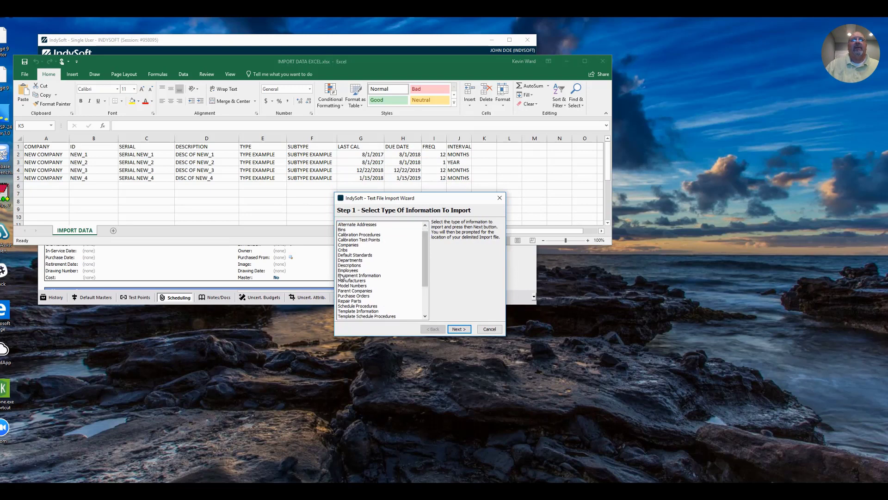
{"action": "left_click", "coordinate": [369, 277]}
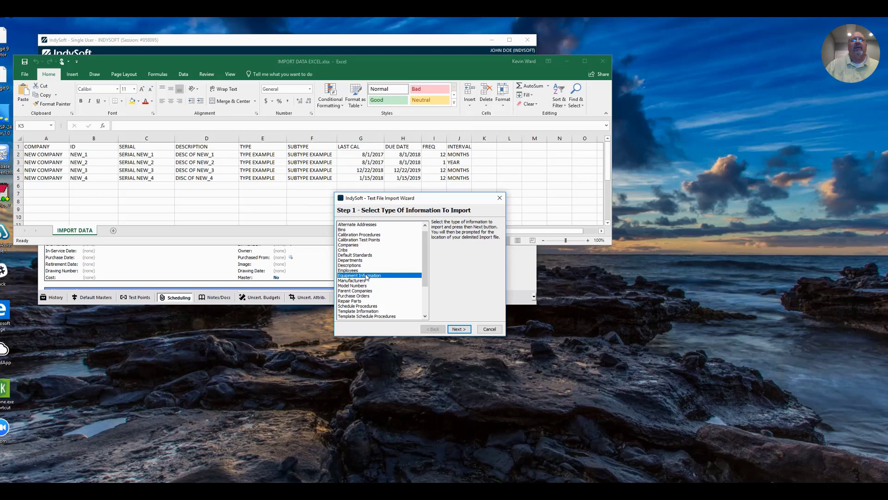
{"action": "left_click", "coordinate": [467, 331]}
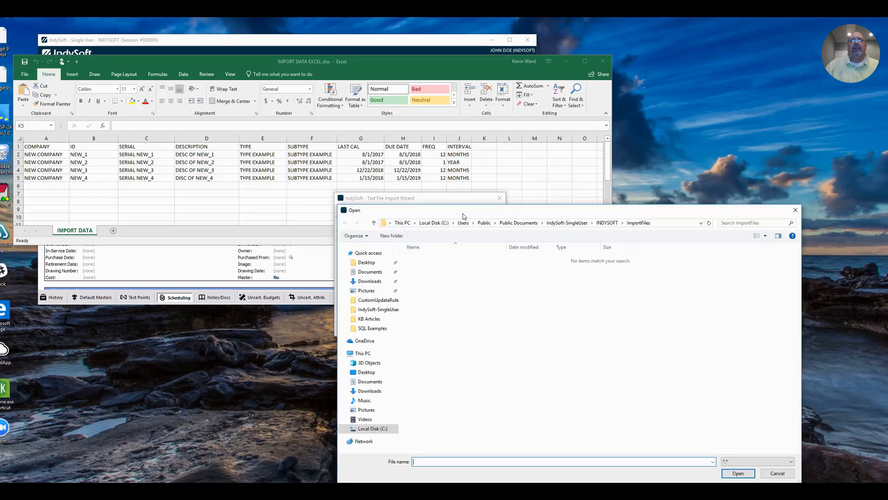
Select IMPORT DATA.csv from the Documents folder as the import file.
{"action": "left_click_drag", "start_coordinate": [462, 214], "coordinate": [443, 164]}
{"action": "left_click", "coordinate": [356, 223]}
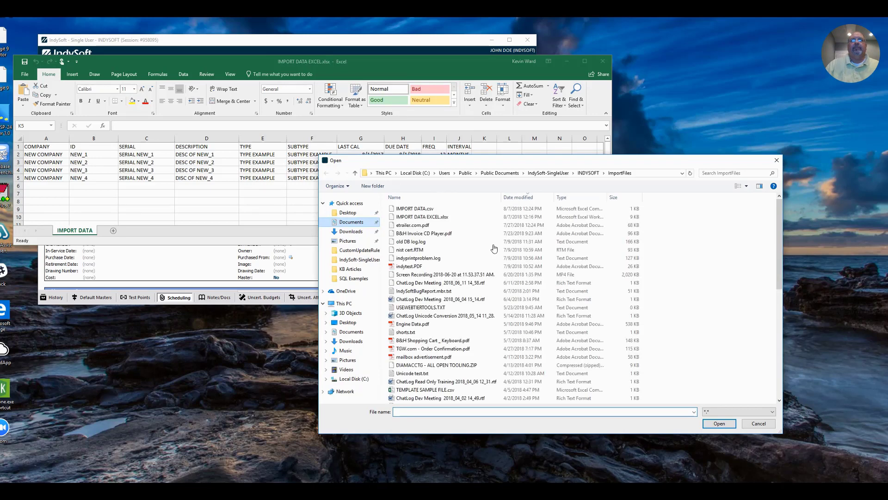
{"action": "left_click", "coordinate": [422, 209]}
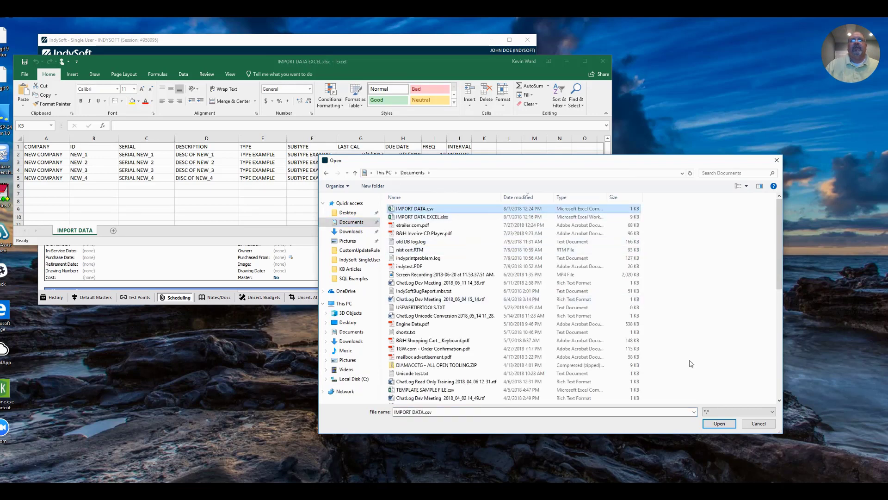
{"action": "left_click", "coordinate": [719, 423]}
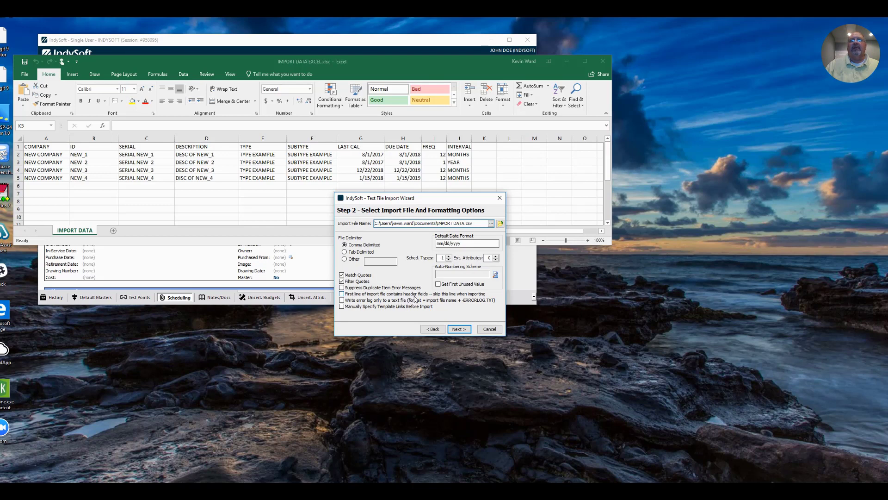
Tick 'First line of import file contains header fields'.
{"action": "left_click", "coordinate": [343, 294]}
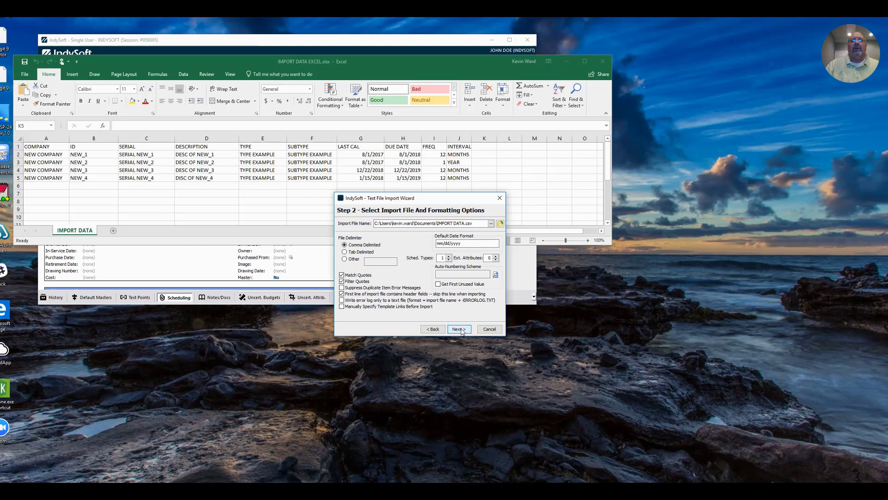
{"action": "left_click", "coordinate": [459, 329]}
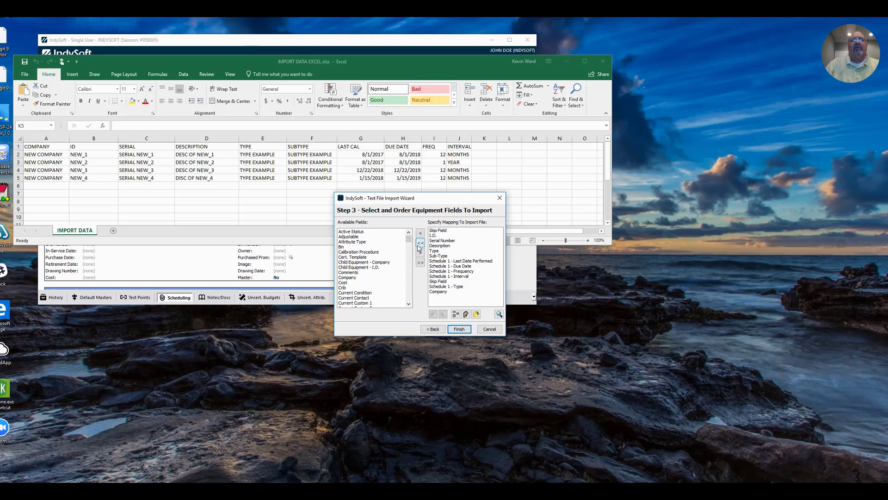
{"action": "left_click_drag", "start_coordinate": [421, 204], "coordinate": [418, 208]}
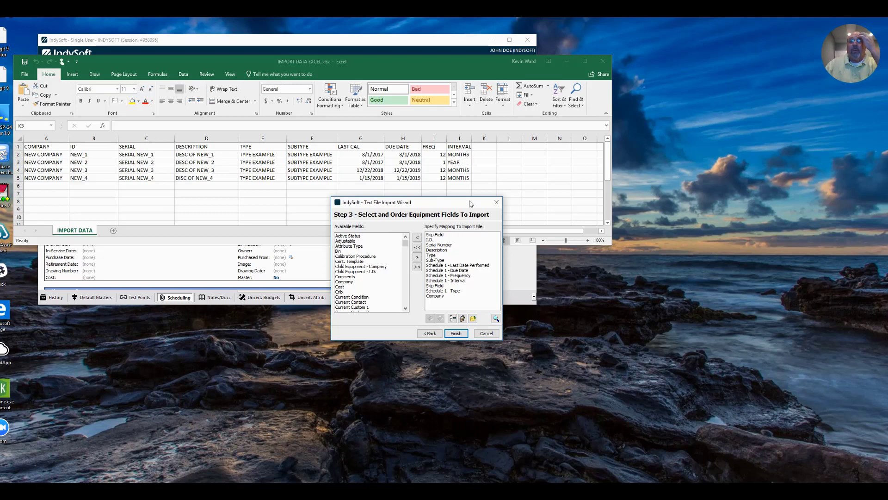
Remove the extra Skip Field and default Schedule 1 - Type to CALIBRATION.
{"action": "left_click", "coordinate": [440, 286]}
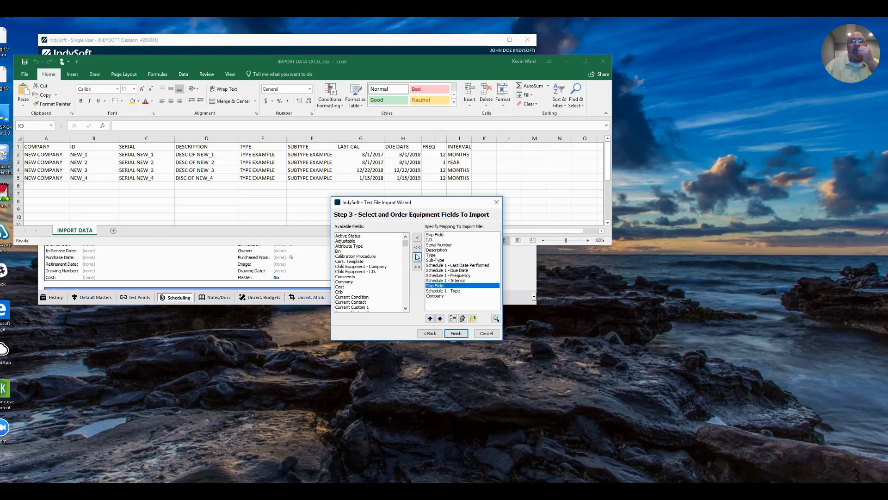
{"action": "left_click", "coordinate": [417, 237]}
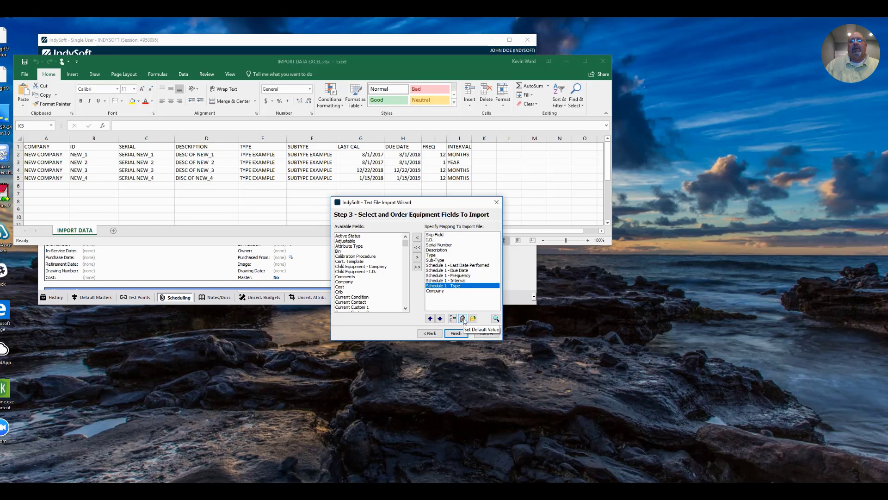
{"action": "left_click", "coordinate": [463, 319]}
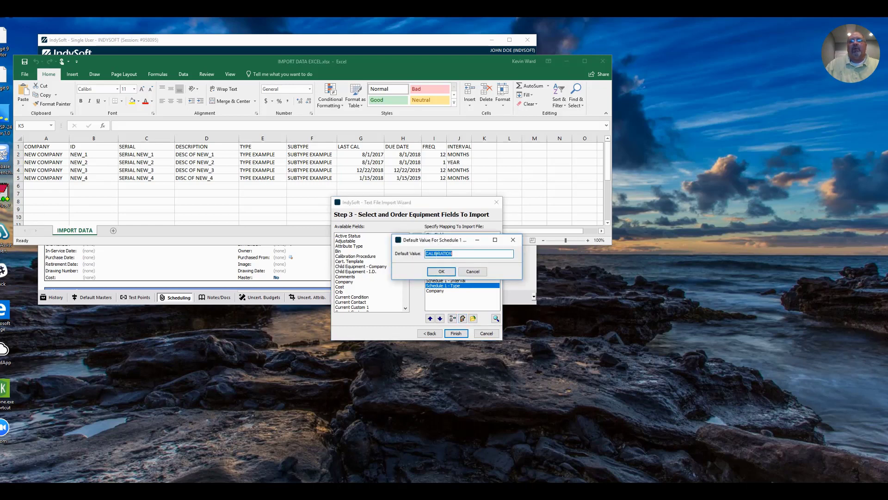
{"action": "left_click", "coordinate": [448, 272]}
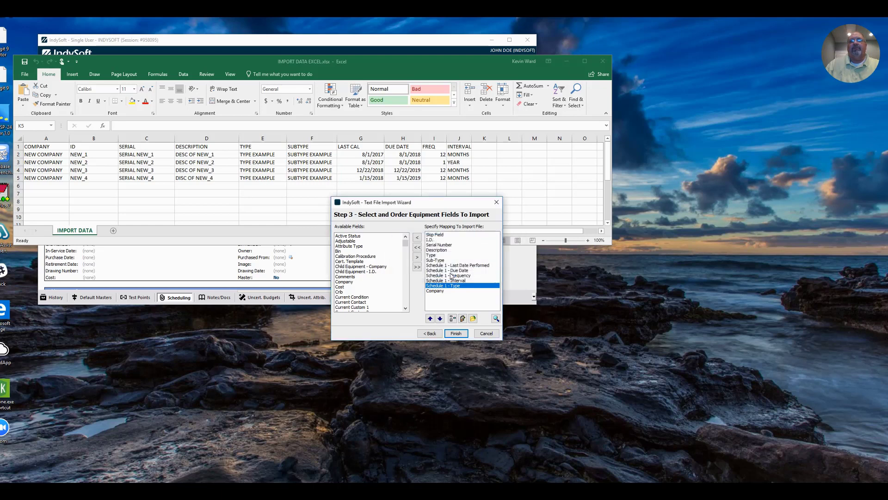
Give the Company field a default value of STANDARDS COMPANY.
{"action": "left_click", "coordinate": [435, 291]}
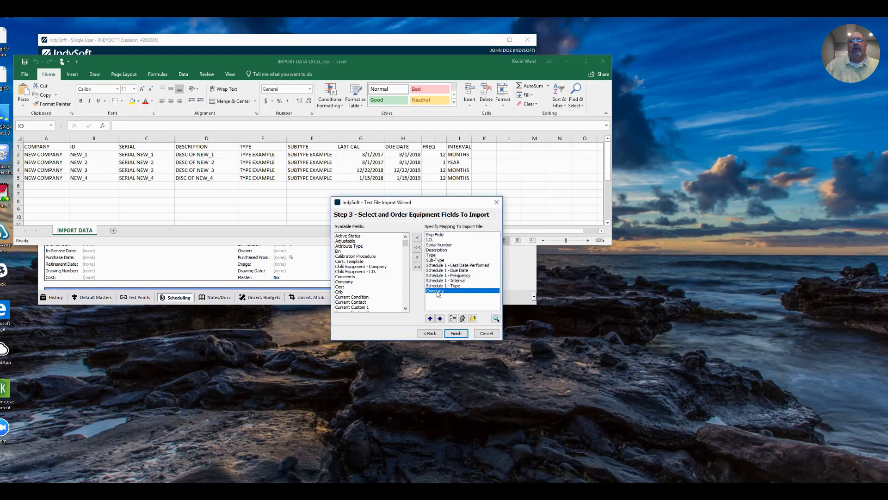
{"action": "left_click", "coordinate": [463, 320]}
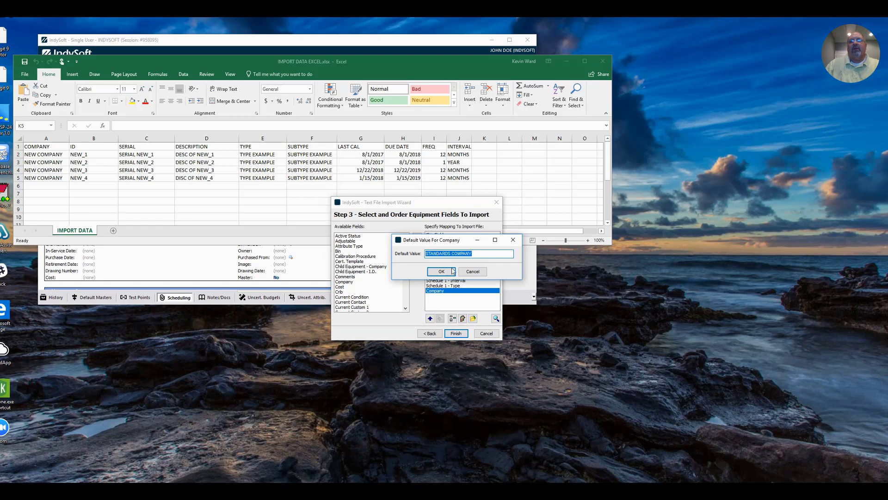
{"action": "left_click", "coordinate": [442, 271]}
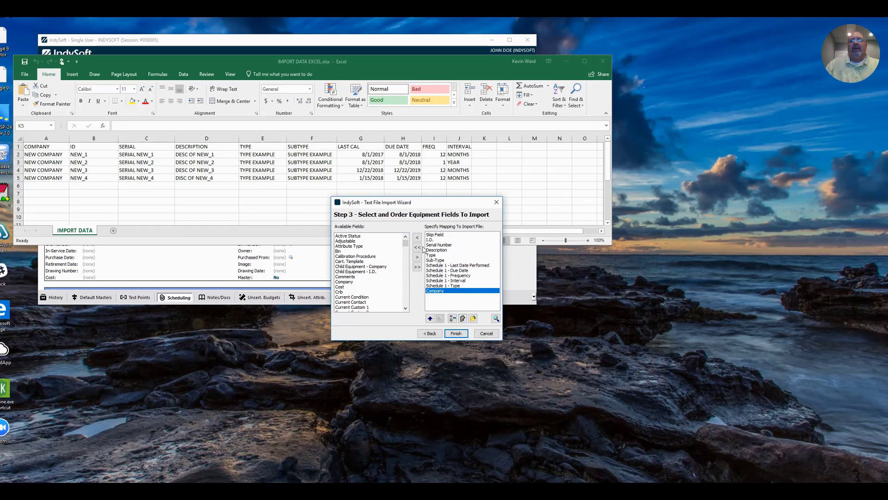
{"action": "left_click", "coordinate": [496, 319]}
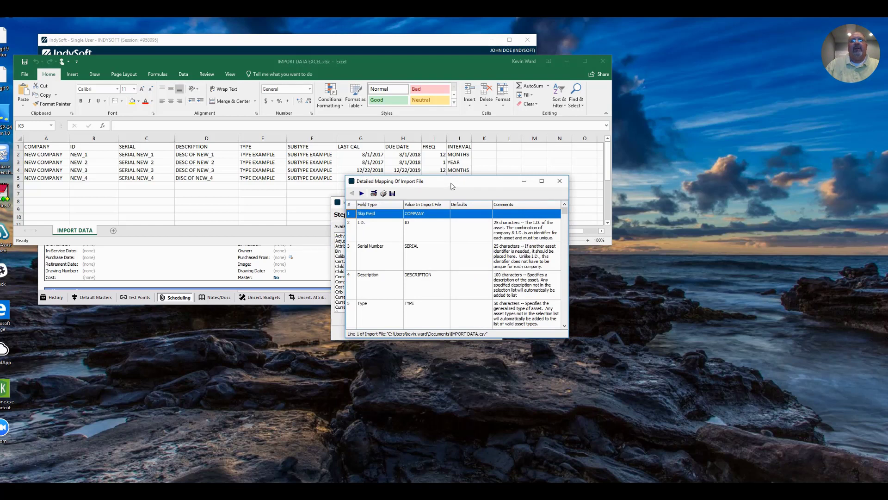
{"action": "left_click_drag", "start_coordinate": [453, 186], "coordinate": [418, 160]}
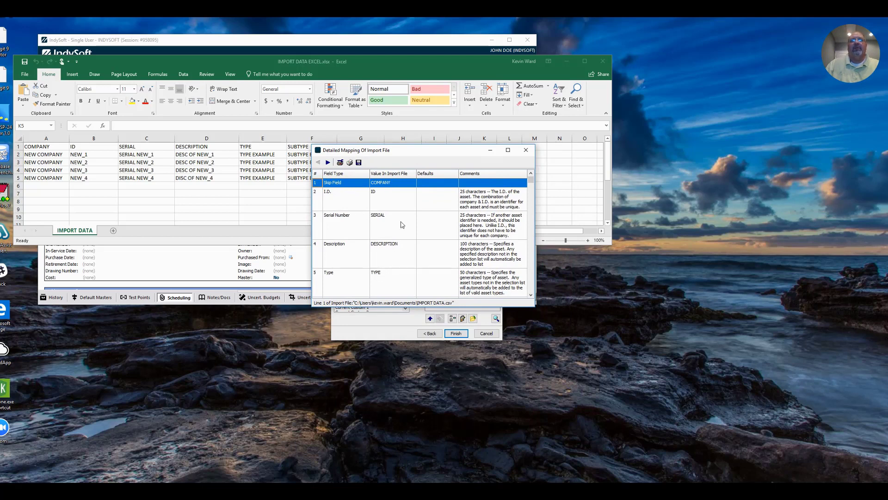
{"action": "left_click", "coordinate": [328, 162]}
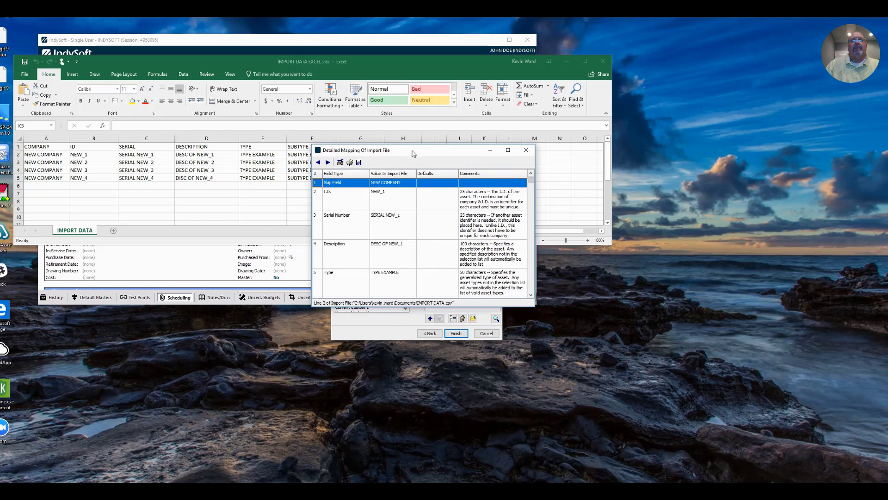
{"action": "left_click_drag", "start_coordinate": [413, 153], "coordinate": [443, 157]}
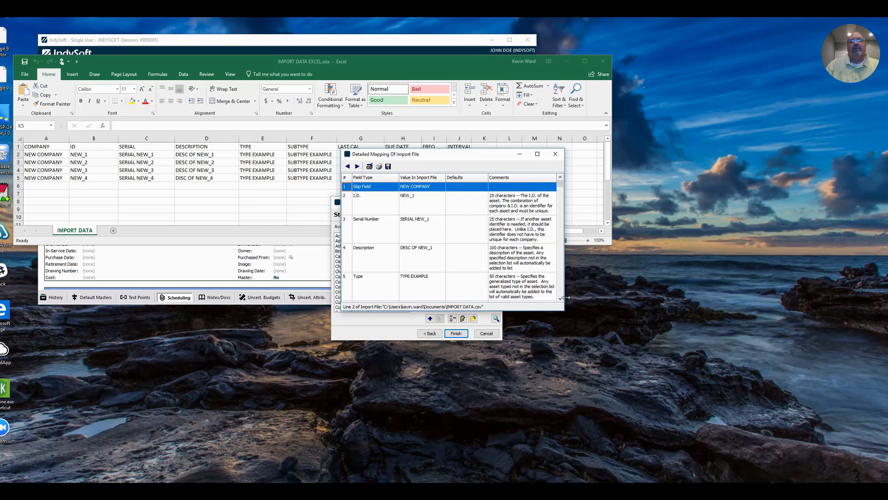
{"action": "scroll", "coordinate": [561, 299], "scroll_direction": "down", "scroll_amount": 5}
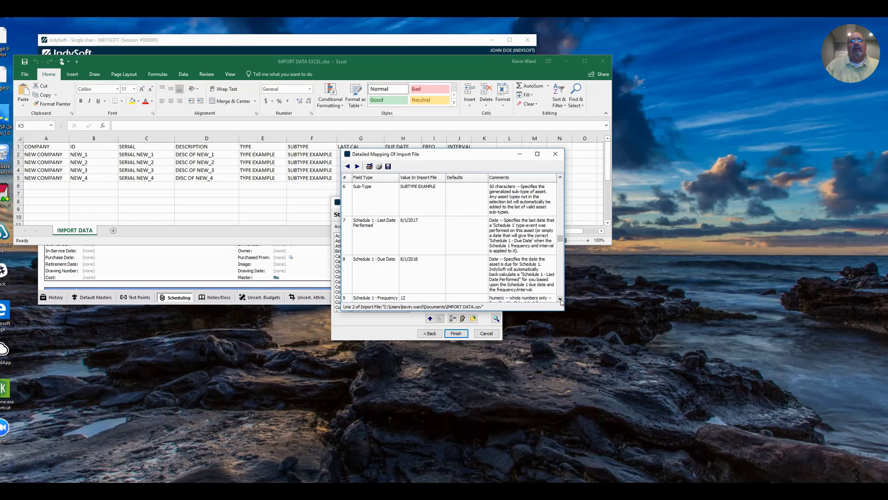
{"action": "left_click", "coordinate": [560, 299]}
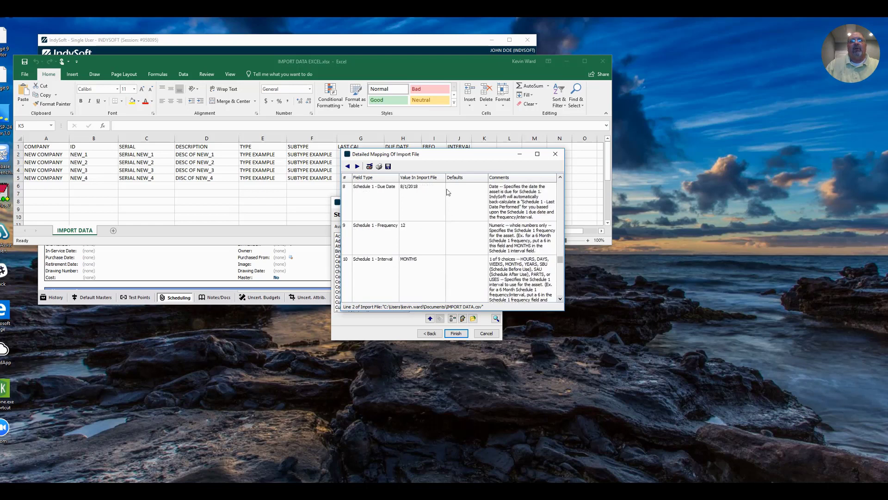
{"action": "left_click", "coordinate": [561, 298]}
{"action": "left_click", "coordinate": [560, 299]}
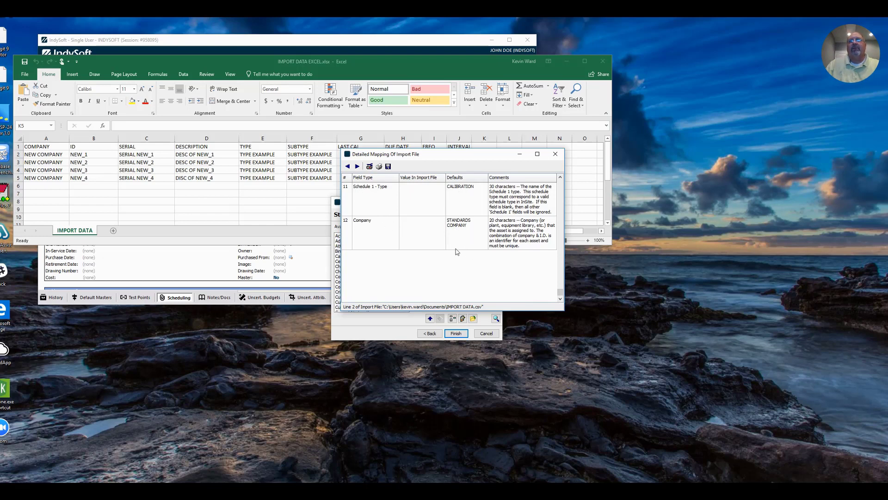
{"action": "left_click", "coordinate": [357, 166]}
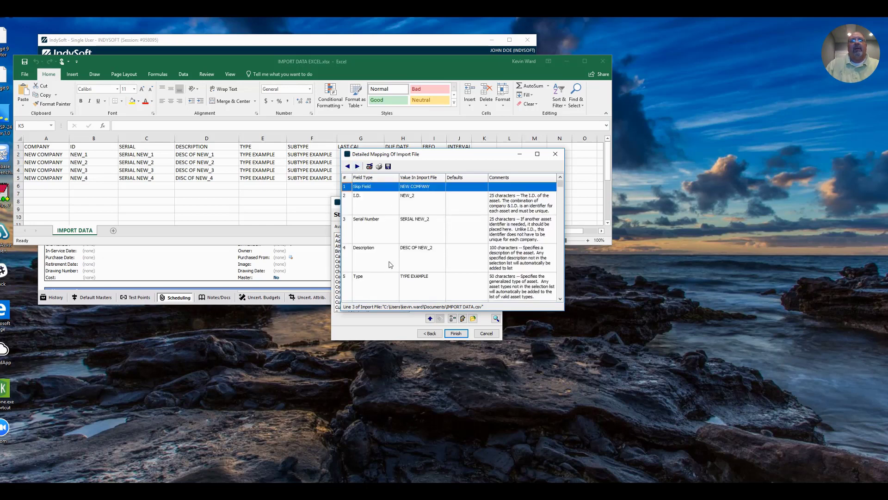
{"action": "left_click", "coordinate": [357, 166]}
{"action": "left_click", "coordinate": [357, 166]}
{"action": "left_click", "coordinate": [556, 153]}
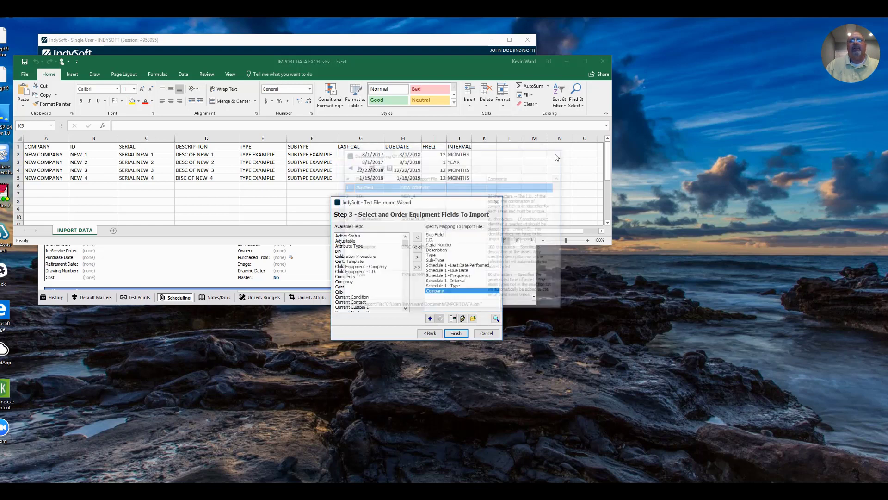
Finish the wizard, confirming the import, updates to existing records and the default company.
{"action": "left_click", "coordinate": [456, 334]}
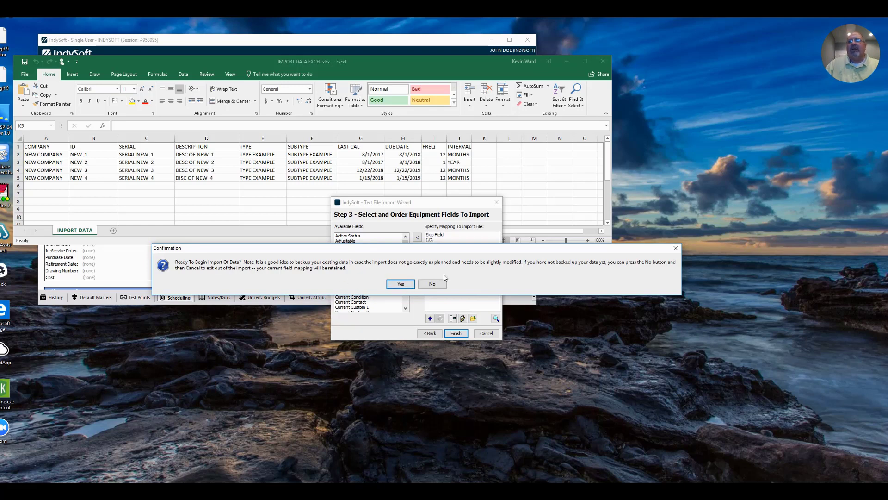
{"action": "left_click", "coordinate": [403, 285]}
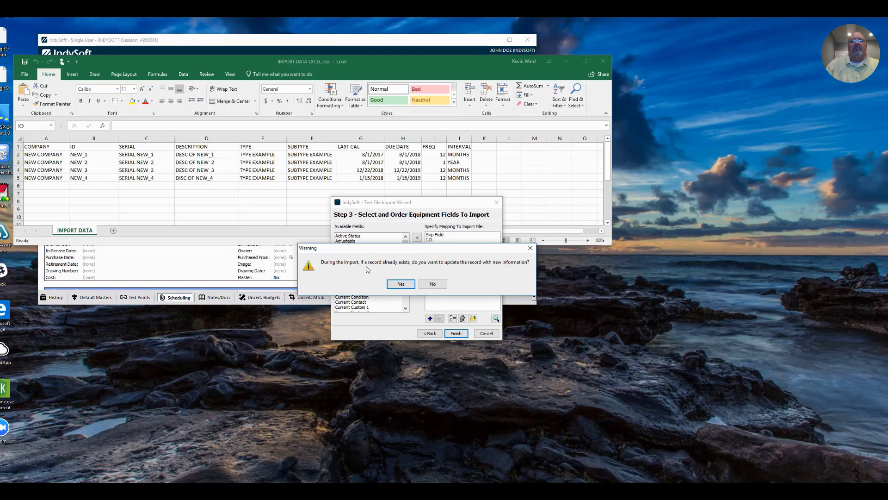
{"action": "left_click", "coordinate": [401, 284]}
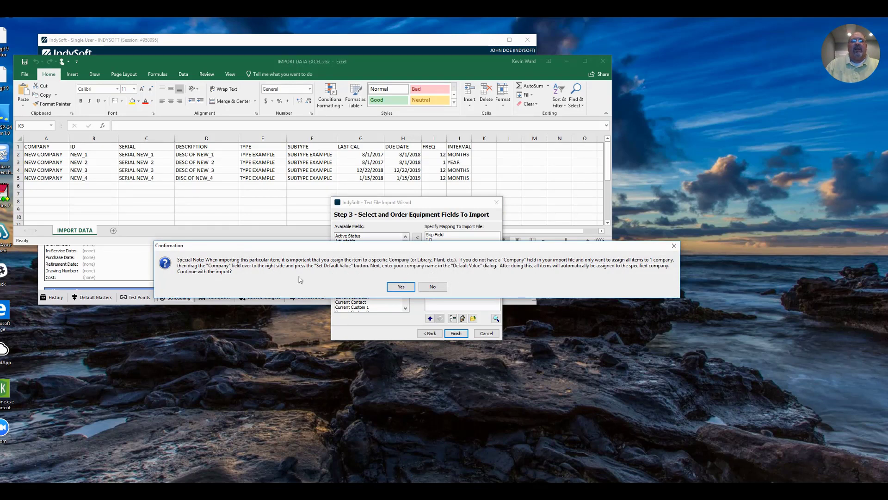
{"action": "left_click", "coordinate": [401, 287]}
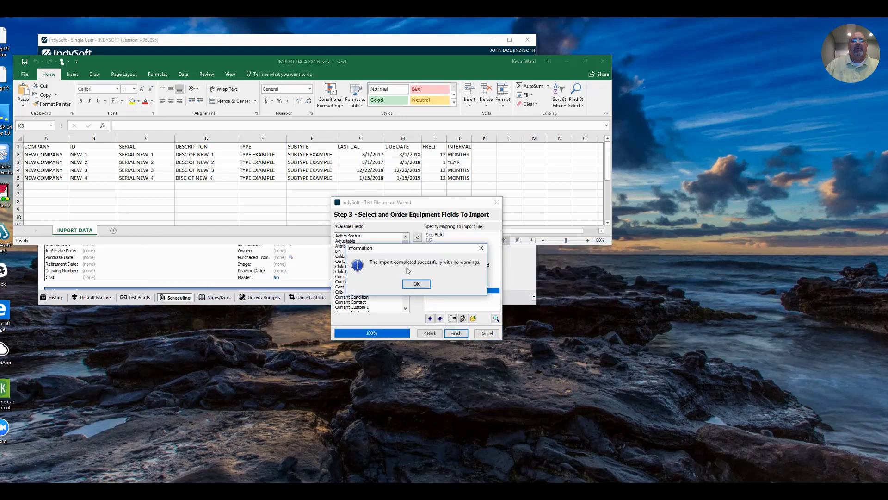
Dismiss the import success message and open IndySoft's company search.
{"action": "left_click", "coordinate": [416, 284]}
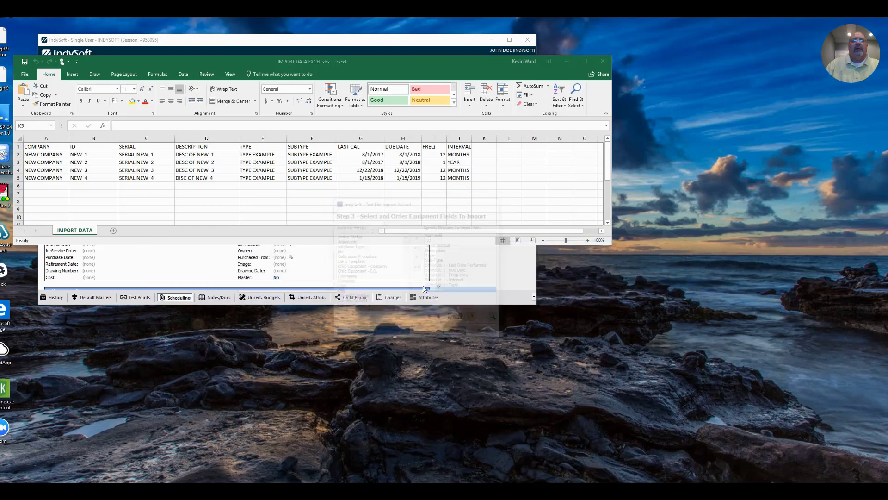
{"action": "left_click", "coordinate": [382, 45]}
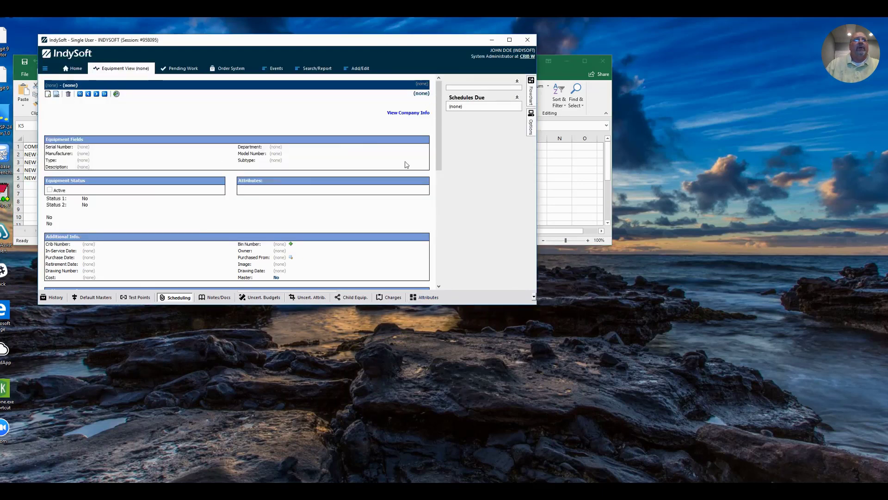
{"action": "left_click", "coordinate": [408, 112]}
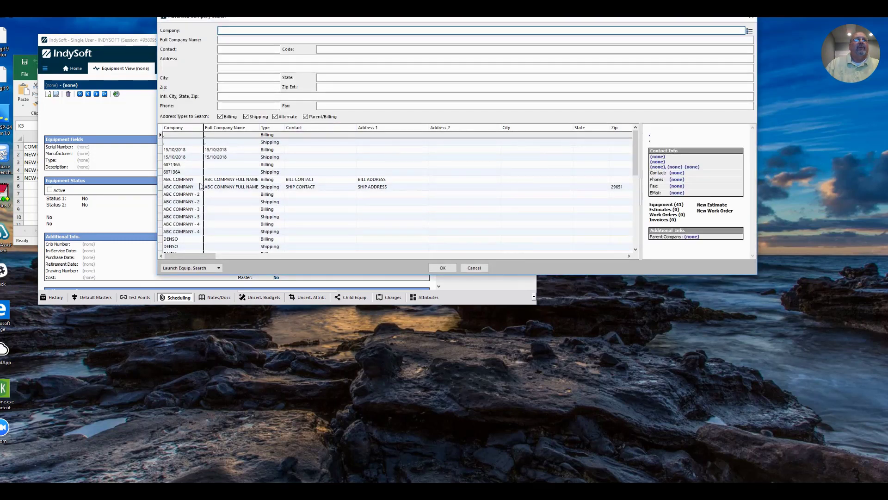
Pick STANDARDS COMPANY and list its equipment, NEW_1 through NEW_4.
{"action": "left_click_drag", "start_coordinate": [636, 148], "coordinate": [637, 222]}
{"action": "left_click", "coordinate": [227, 246]}
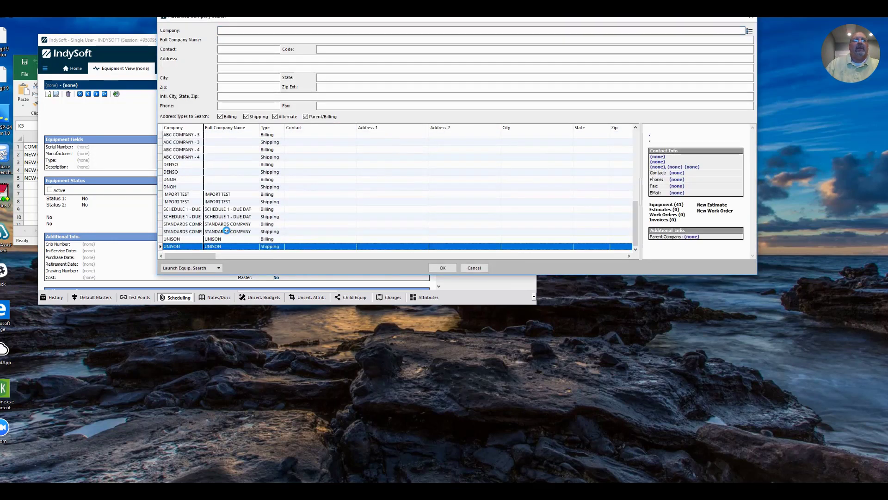
{"action": "double_click", "coordinate": [183, 224]}
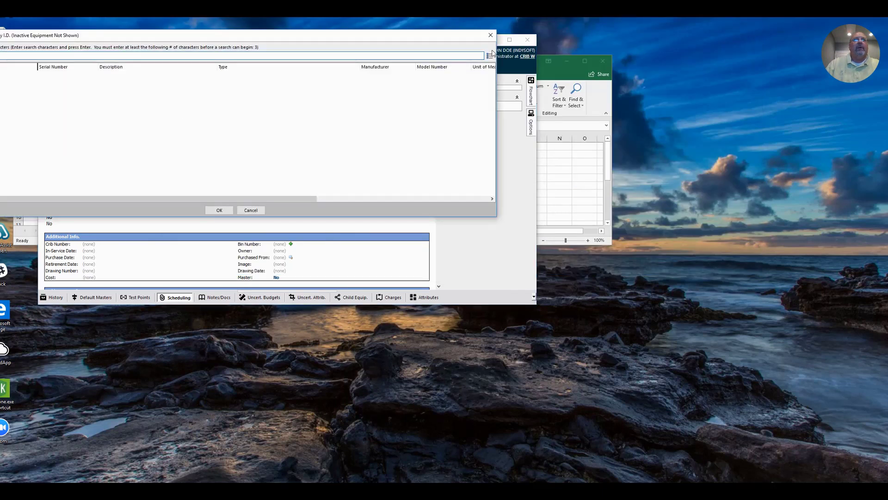
{"action": "left_click", "coordinate": [489, 55]}
{"action": "left_click_drag", "start_coordinate": [374, 37], "coordinate": [471, 37]}
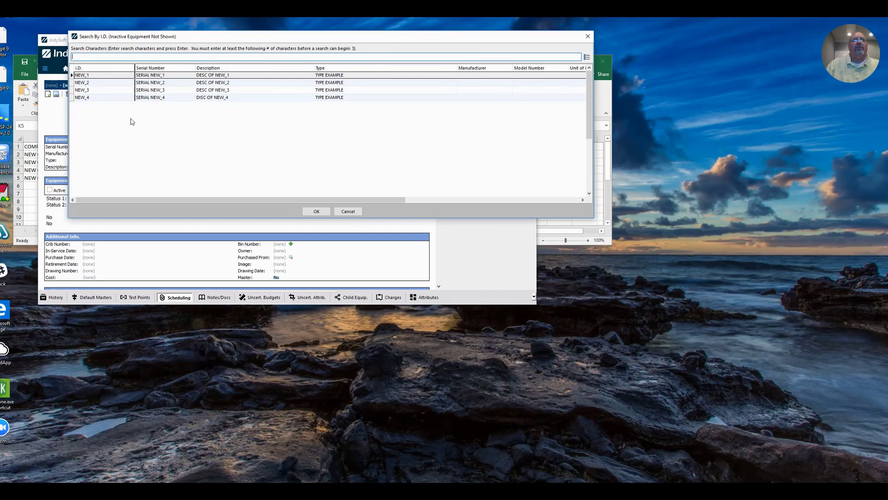
Open NEW_1's Scheduling tab, showing the 12-month Calibration schedule due 8/1/2018.
{"action": "double_click", "coordinate": [97, 76]}
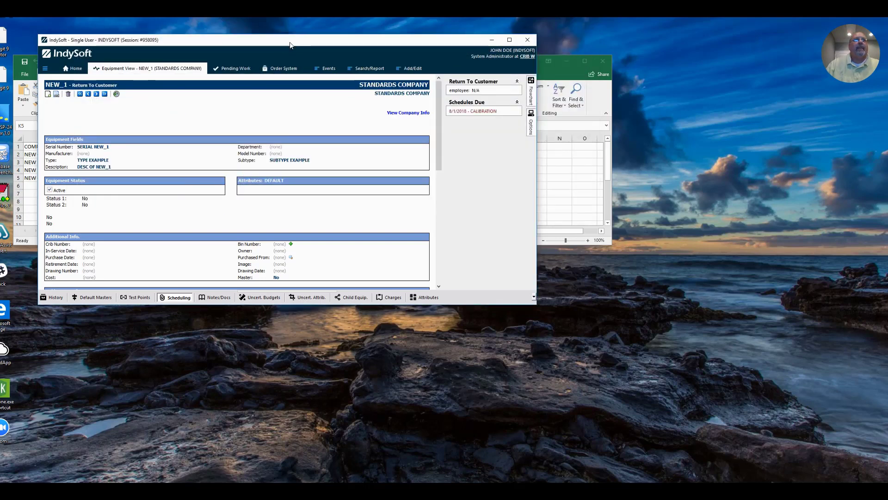
{"action": "left_click_drag", "start_coordinate": [290, 45], "coordinate": [307, 42]}
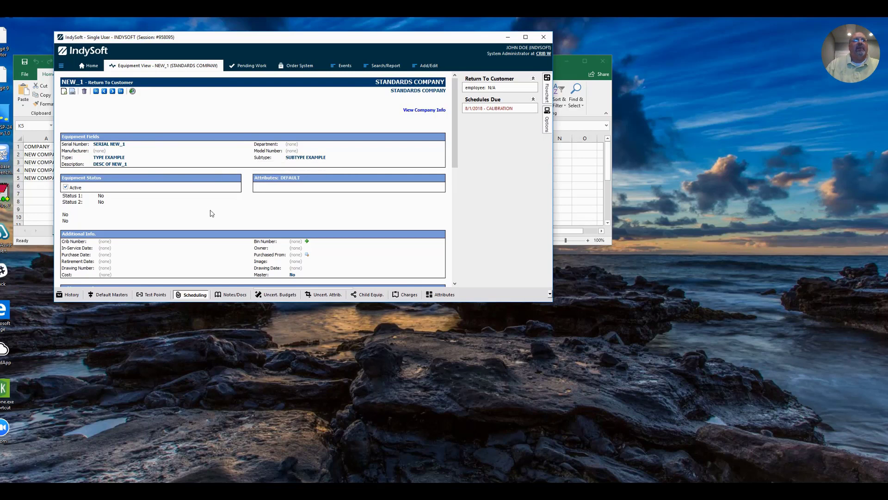
{"action": "scroll", "coordinate": [211, 216], "scroll_direction": "down", "scroll_amount": 3}
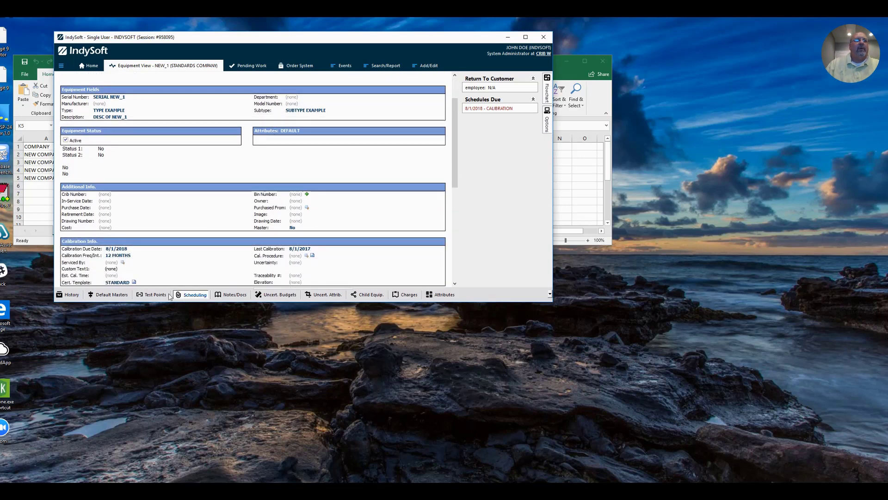
{"action": "left_click", "coordinate": [196, 295]}
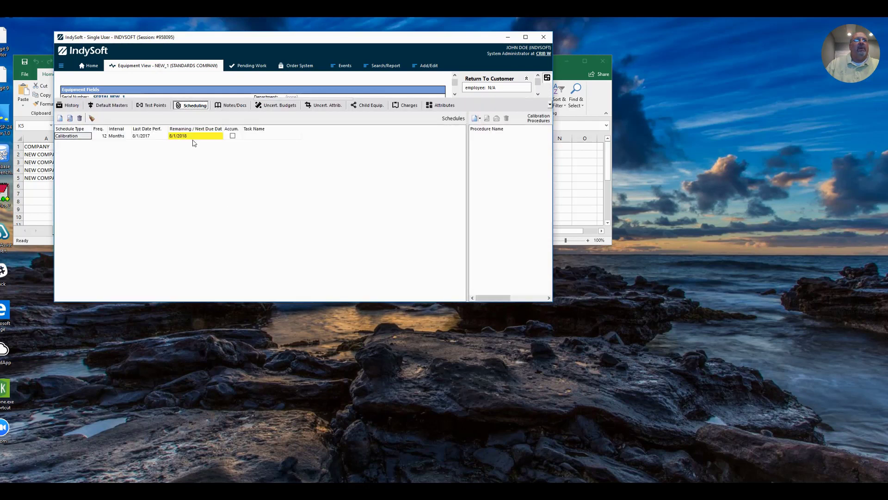